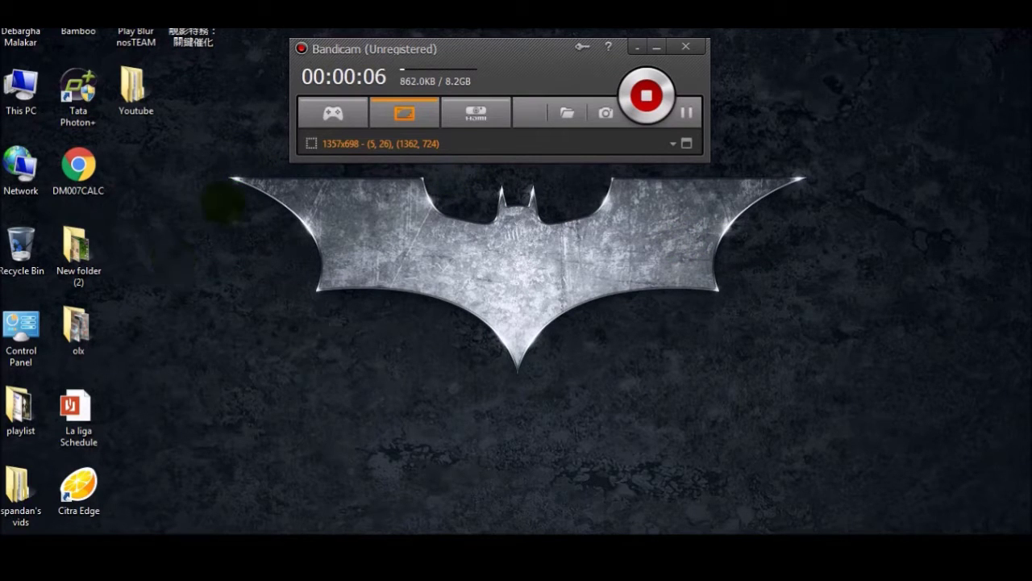
Step: Open This PC › New Volume (E:) › GOD OF HELL!!!_ › Android files
{"action": "double_click", "coordinate": [24, 87]}
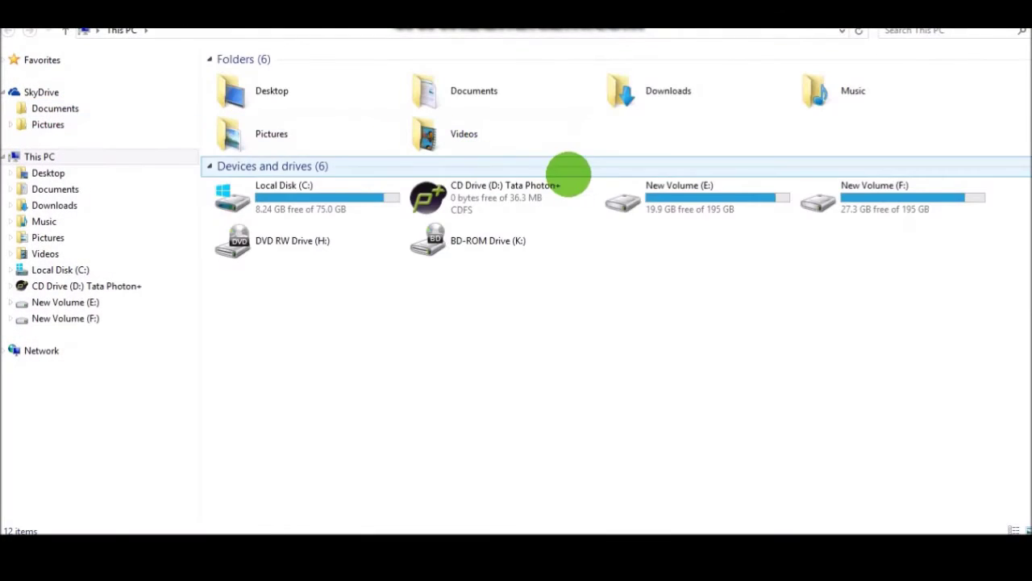
{"action": "double_click", "coordinate": [638, 197]}
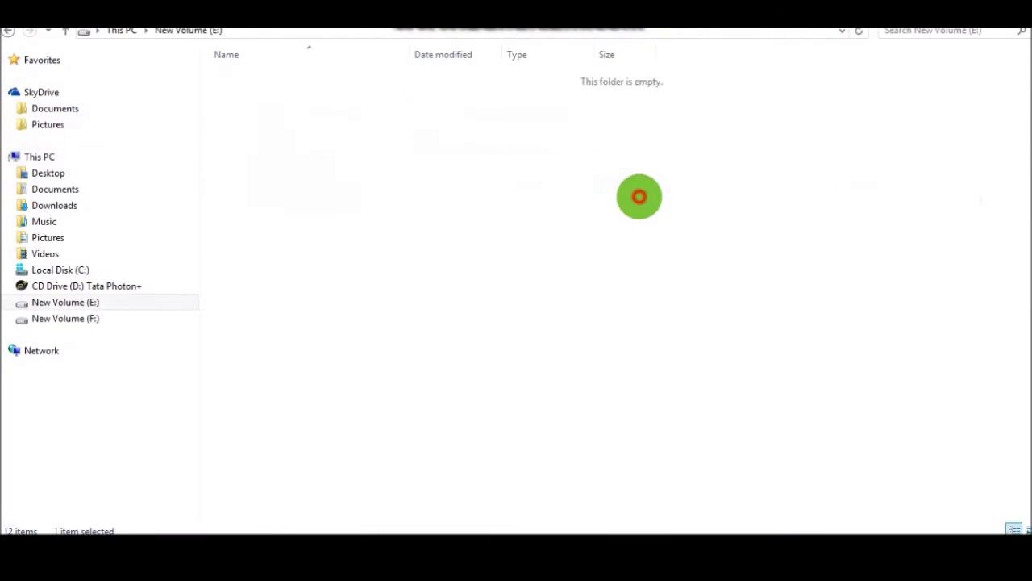
{"action": "left_click", "coordinate": [362, 156]}
{"action": "double_click", "coordinate": [325, 156]}
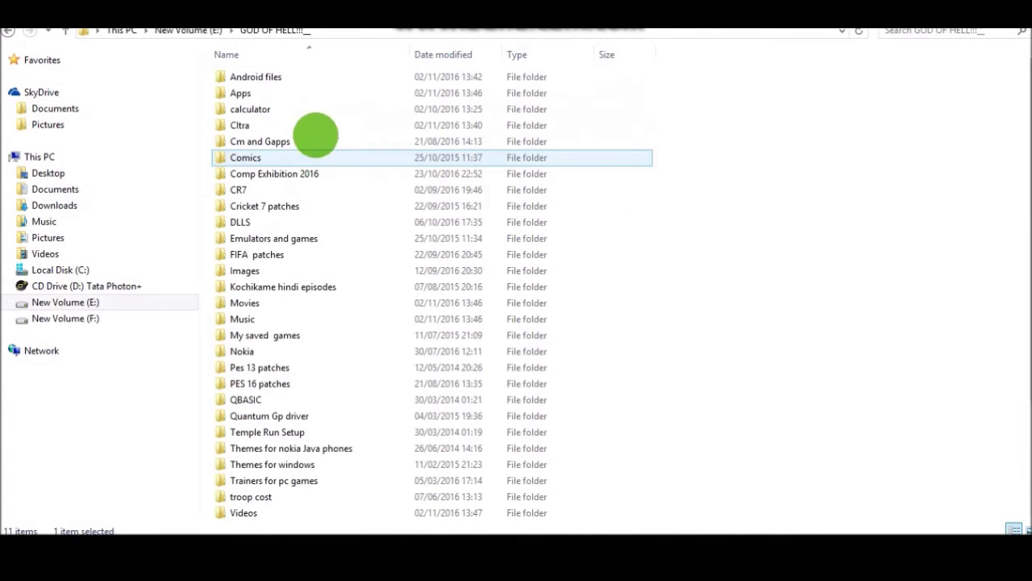
{"action": "left_click", "coordinate": [307, 77]}
{"action": "double_click", "coordinate": [309, 76]}
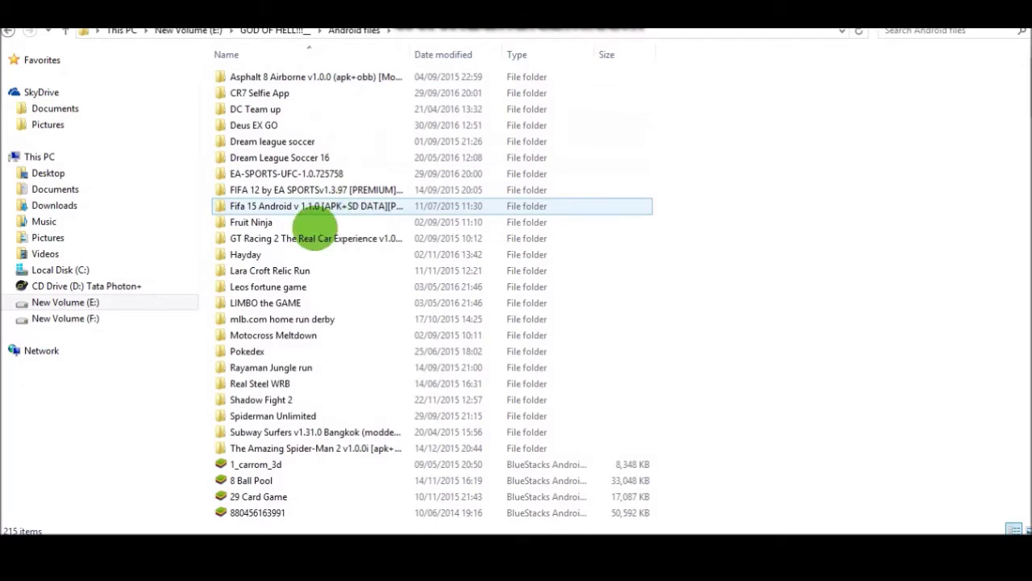
Step: Go into Shadow Fight 2 › Android › obb and select the com.nekki.shadowfight folder
{"action": "left_click", "coordinate": [286, 401]}
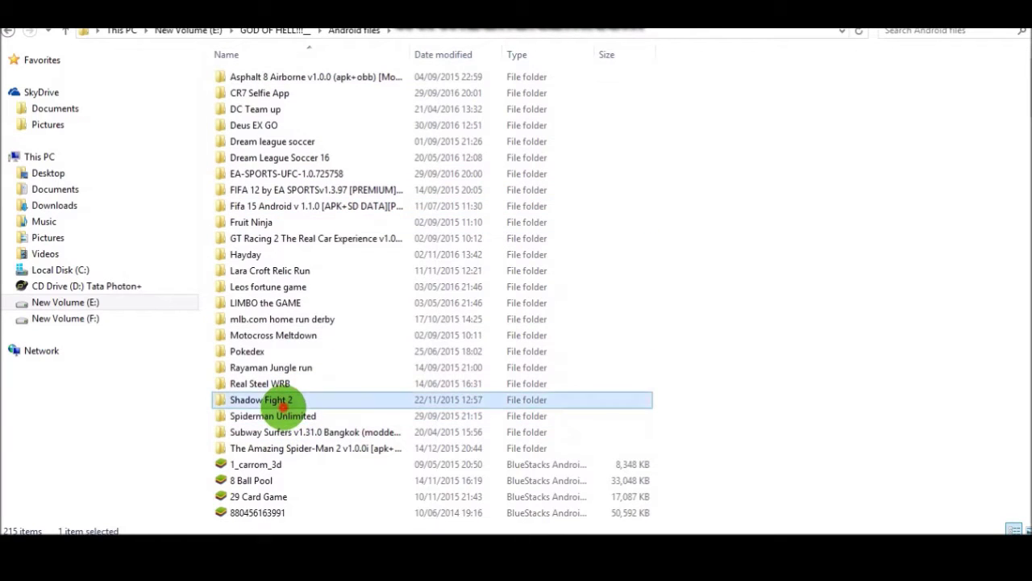
{"action": "key", "text": "Return"}
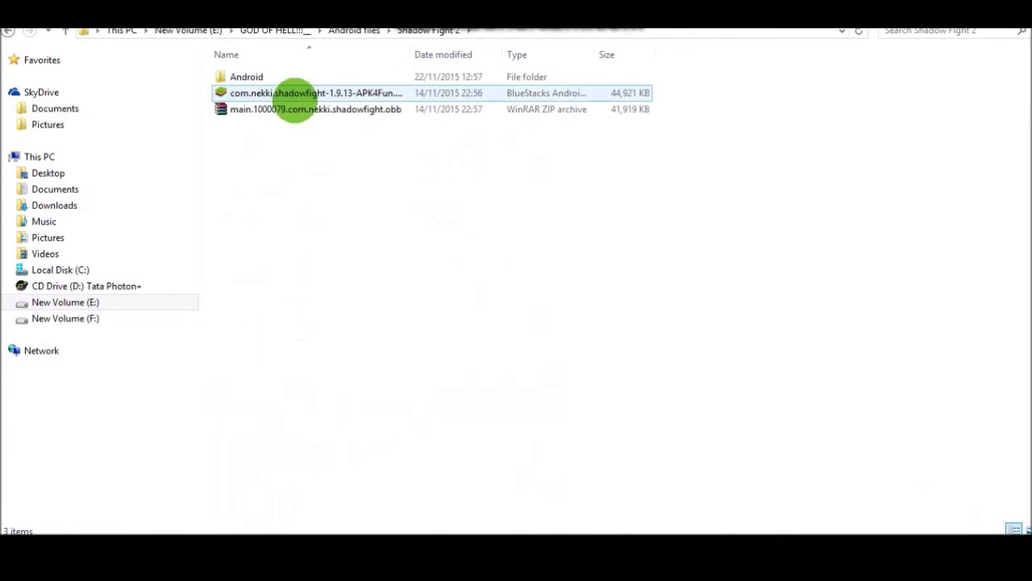
{"action": "left_click", "coordinate": [311, 77]}
{"action": "double_click", "coordinate": [312, 77]}
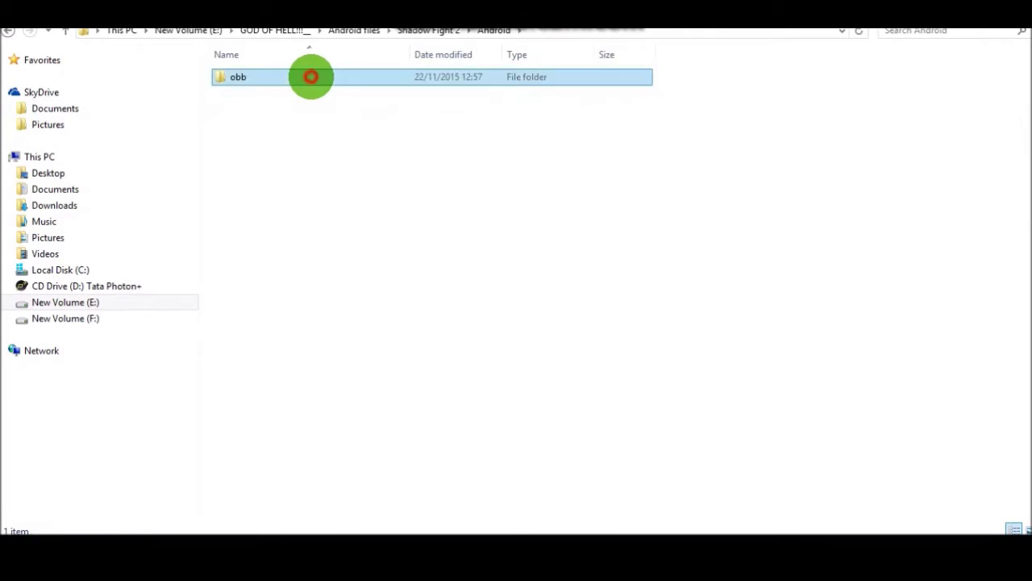
{"action": "double_click", "coordinate": [312, 77]}
{"action": "left_click", "coordinate": [311, 77]}
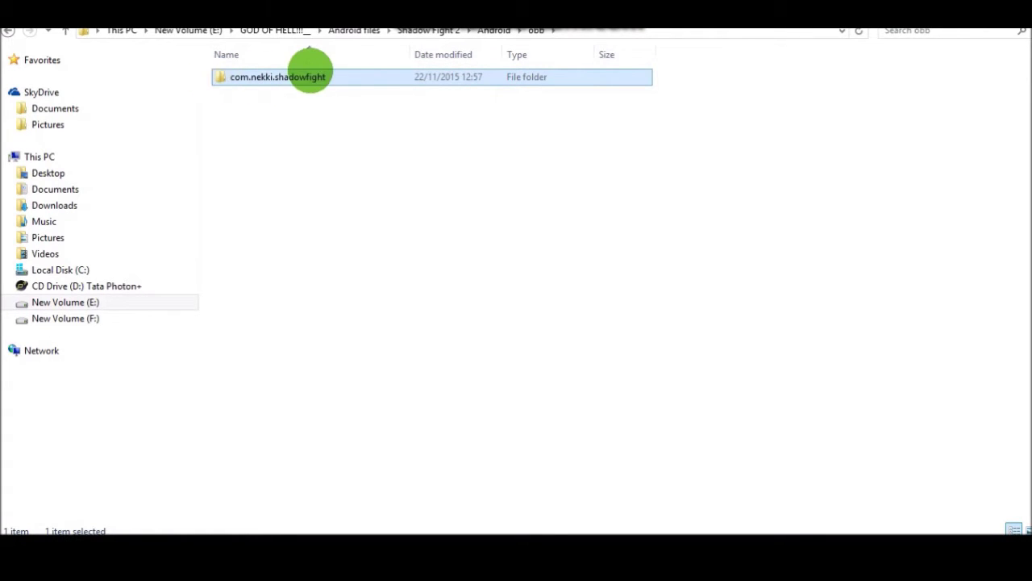
Step: Copy com.nekki.shadowfight and paste it into the Pictures folder, then close File Explorer
{"action": "right_click", "coordinate": [313, 77]}
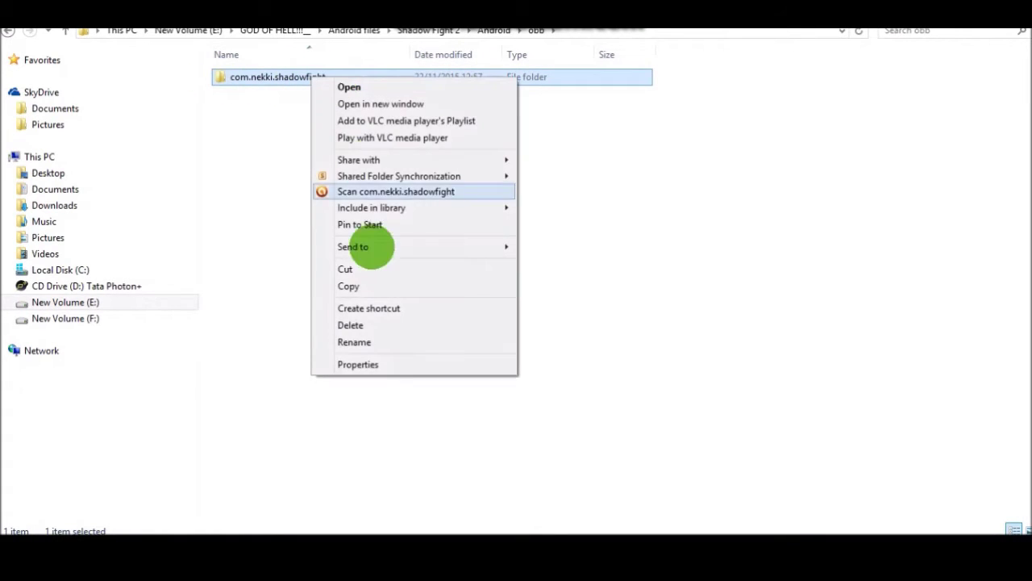
{"action": "left_click", "coordinate": [363, 284]}
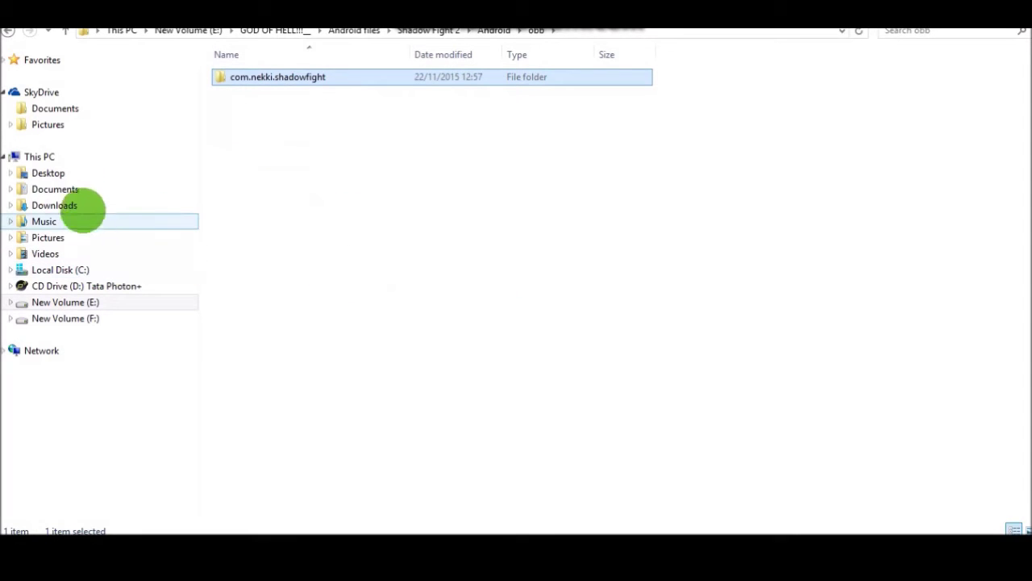
{"action": "left_click", "coordinate": [49, 173]}
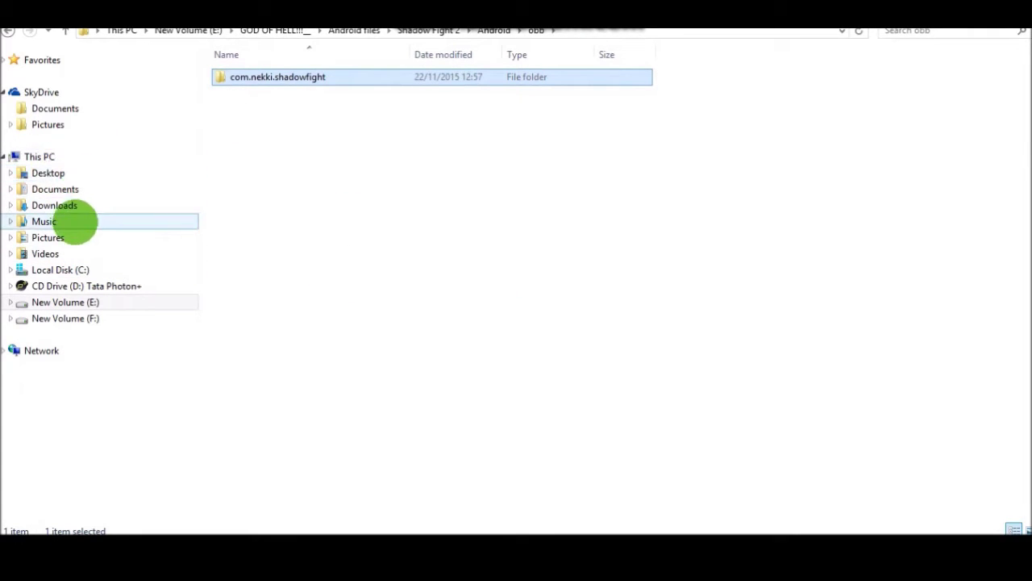
{"action": "left_click", "coordinate": [72, 236]}
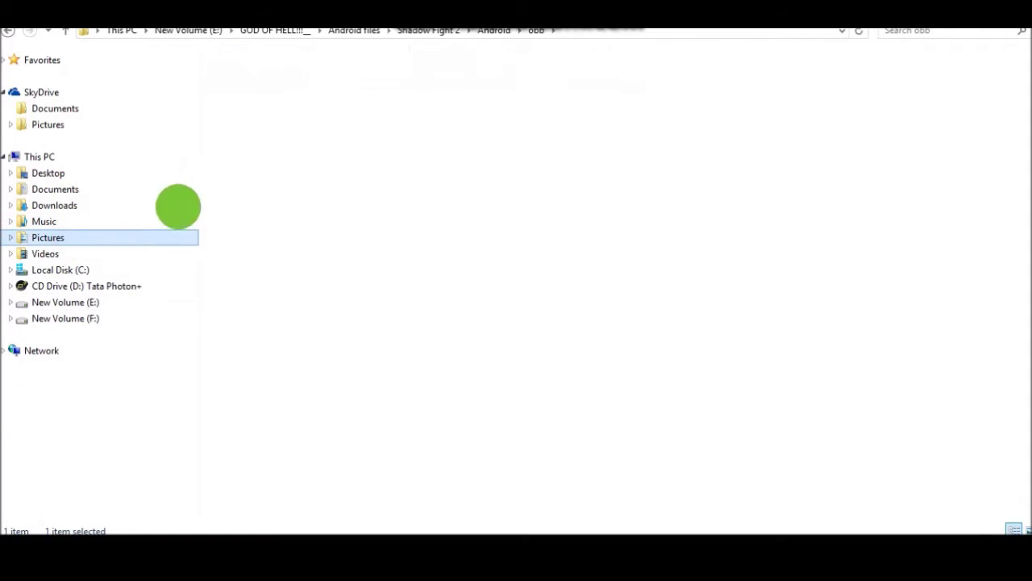
{"action": "left_click", "coordinate": [436, 145]}
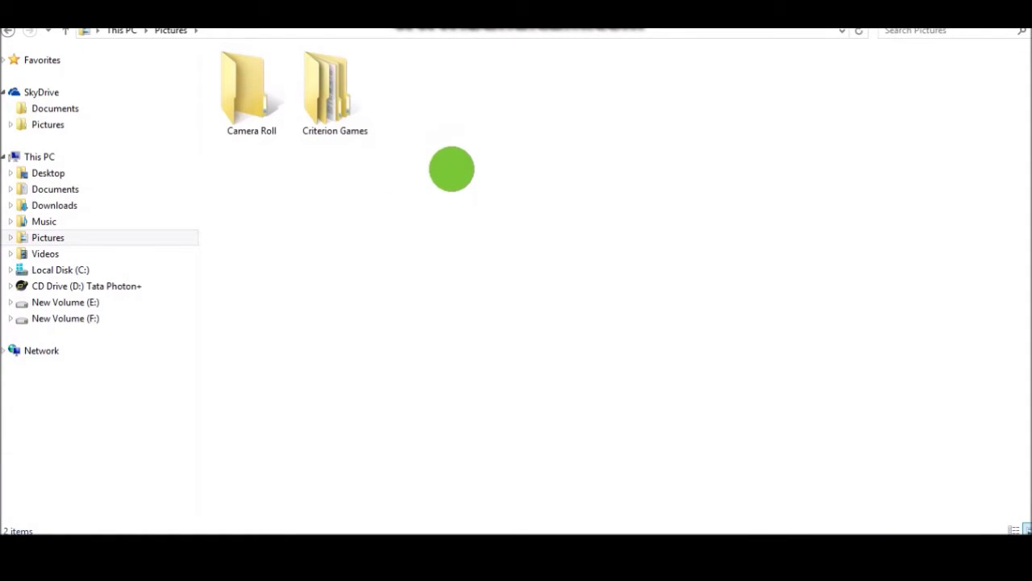
{"action": "right_click", "coordinate": [451, 169]}
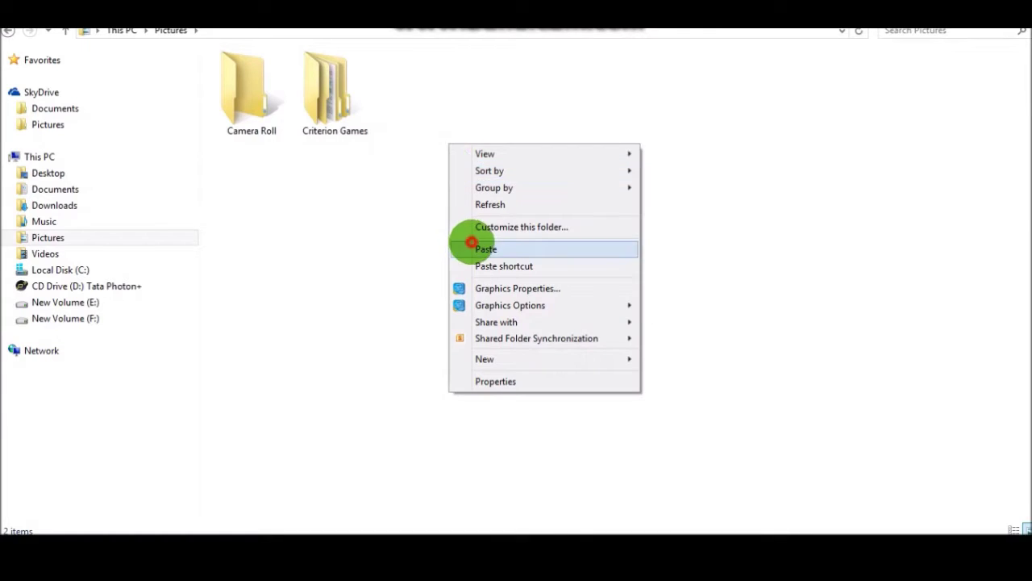
{"action": "left_click", "coordinate": [472, 244]}
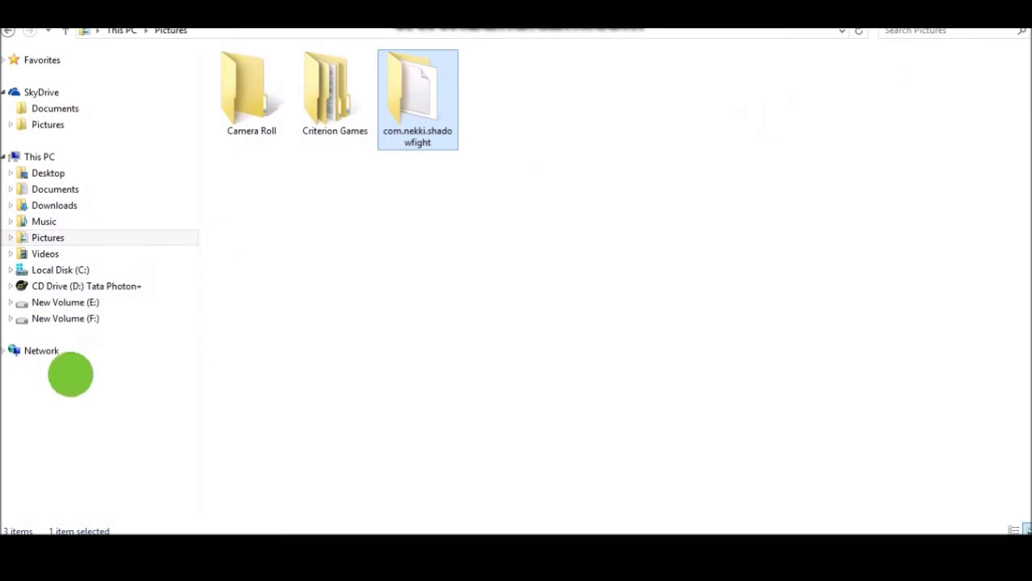
{"action": "mouse_move", "coordinate": [1031, 24]}
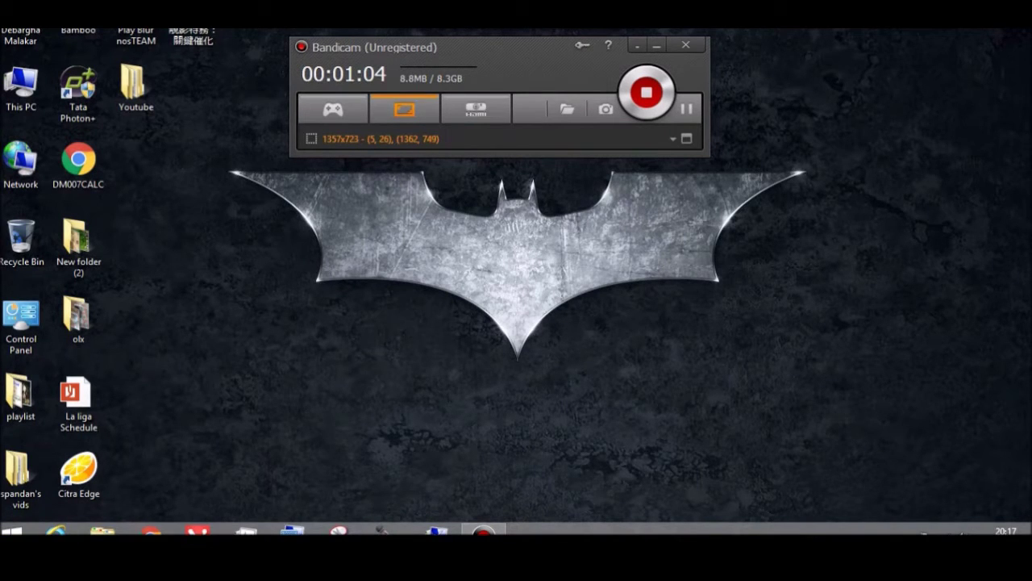
Step: Launch BlueStacks from its tile on the Start screen
{"action": "left_click", "coordinate": [12, 529]}
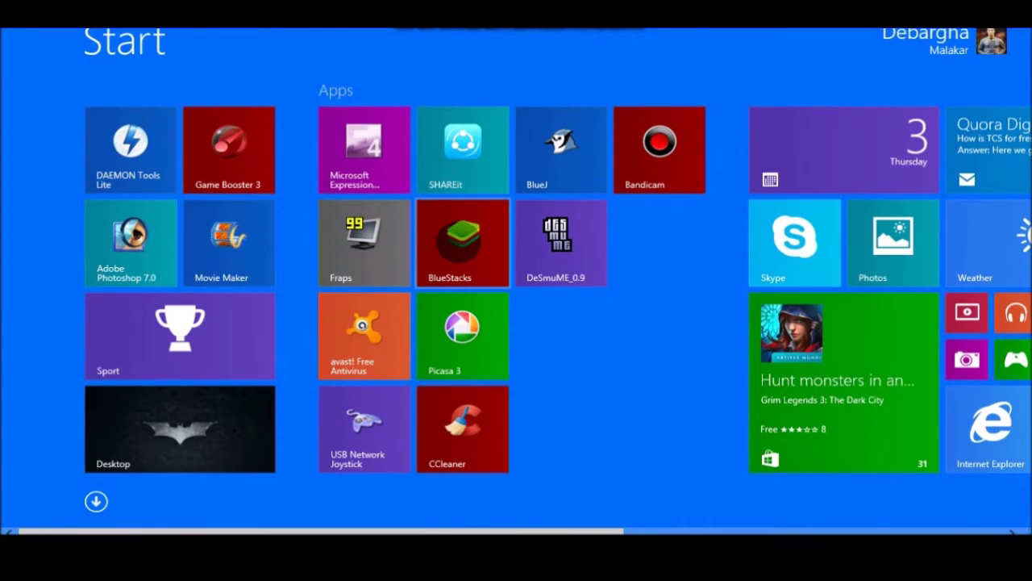
{"action": "left_click", "coordinate": [462, 242]}
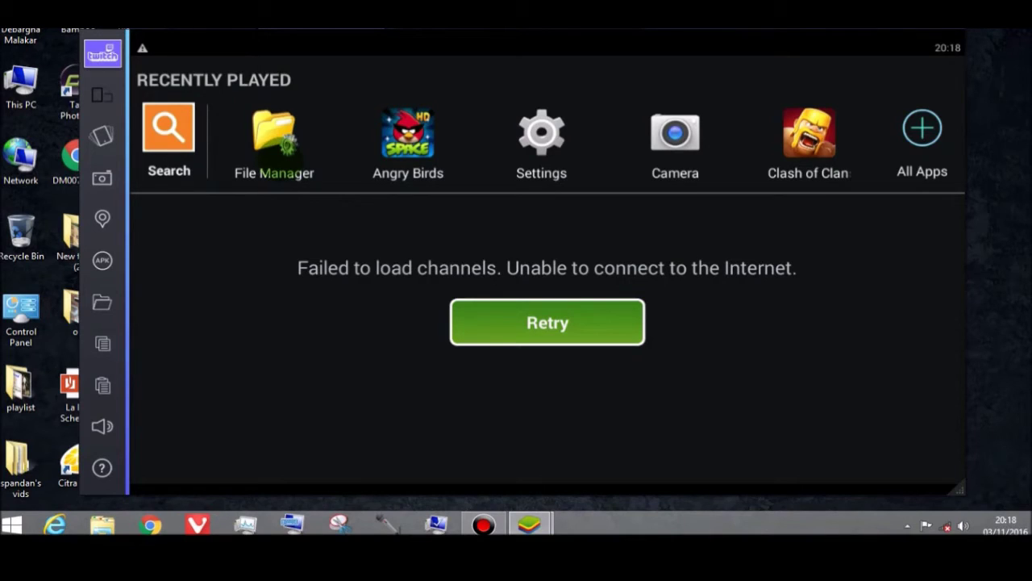
Step: In BlueStacks File Manager, browse to storage › sdcard › windows
{"action": "left_click", "coordinate": [288, 145]}
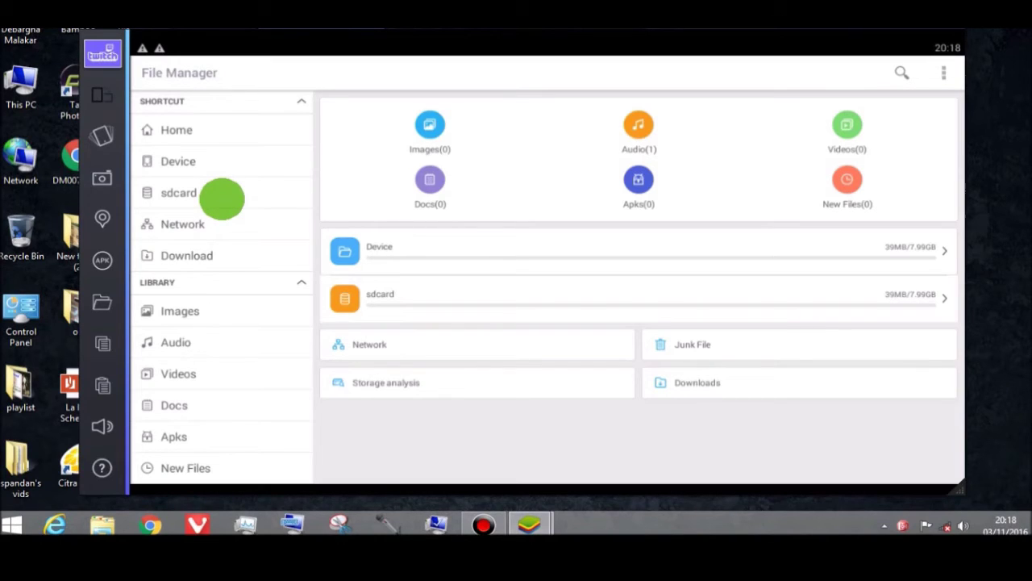
{"action": "left_click", "coordinate": [221, 195]}
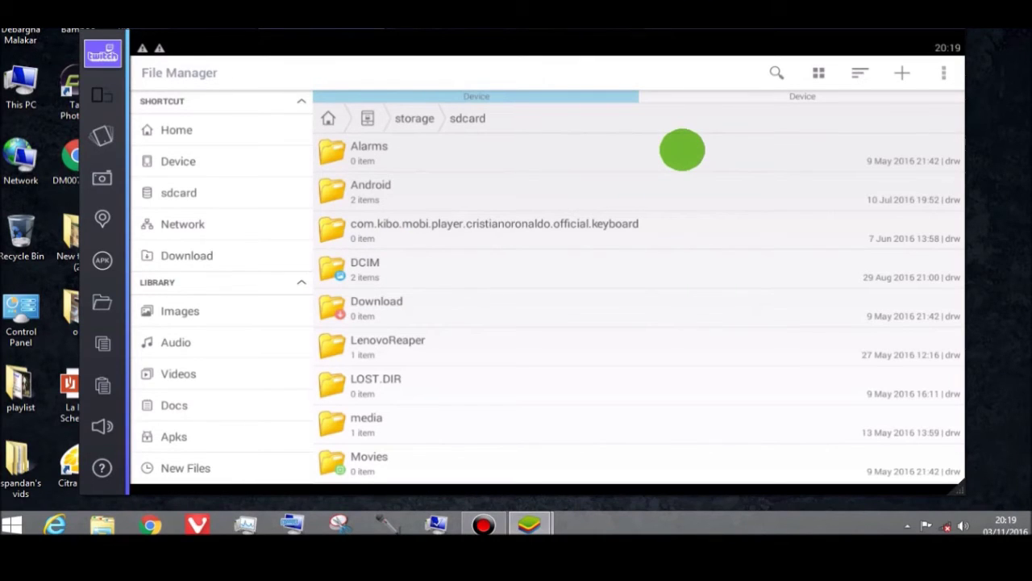
{"action": "left_click", "coordinate": [469, 311]}
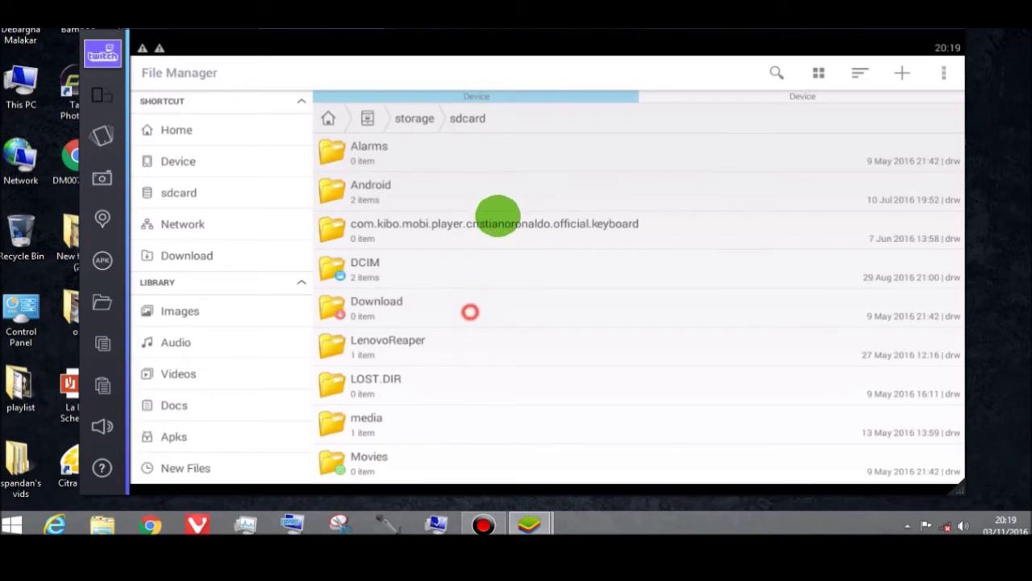
{"action": "scroll", "coordinate": [498, 216], "scroll_direction": "down", "scroll_amount": 5}
{"action": "left_click", "coordinate": [460, 356]}
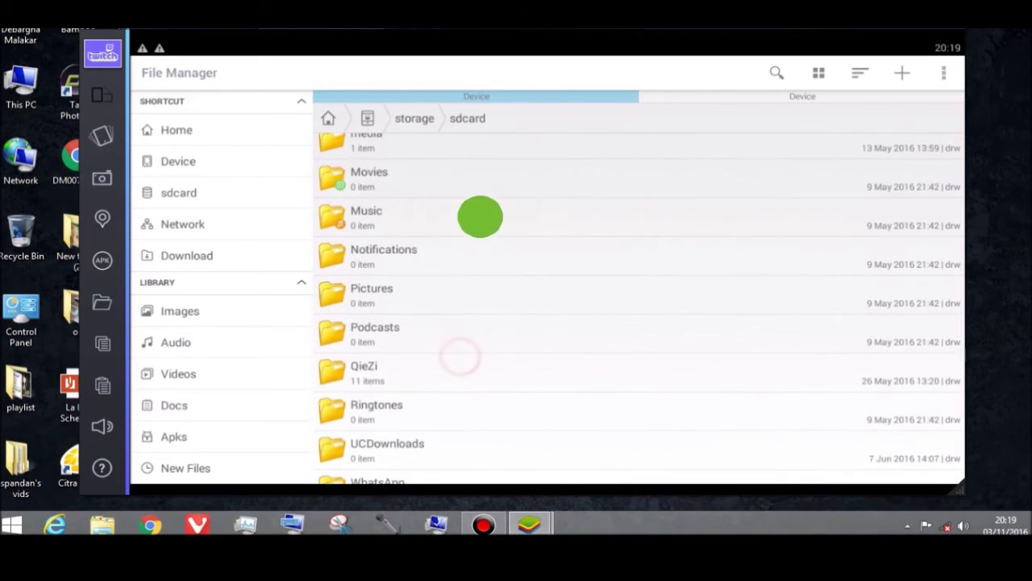
{"action": "scroll", "coordinate": [465, 331], "scroll_direction": "down", "scroll_amount": 3}
{"action": "left_click", "coordinate": [454, 327]}
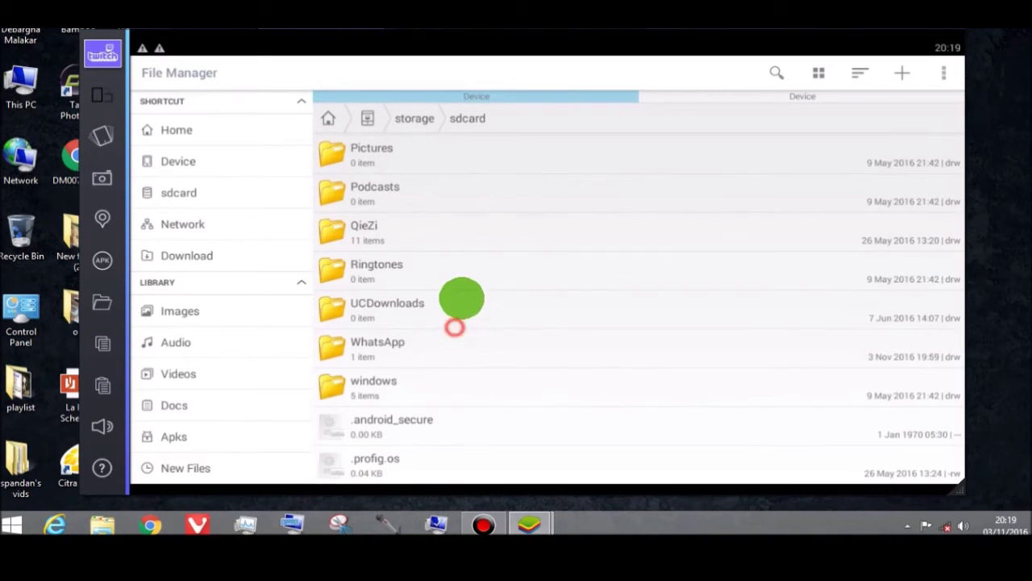
{"action": "left_click", "coordinate": [375, 382]}
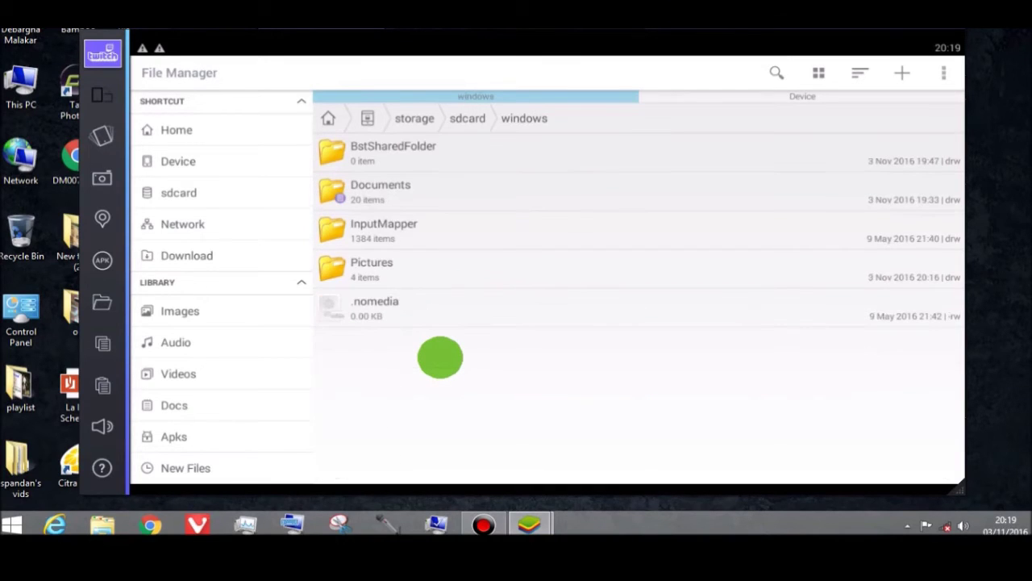
Step: Select and copy the com.nekki.shadowfight folder from windows › Pictures
{"action": "left_click", "coordinate": [422, 267]}
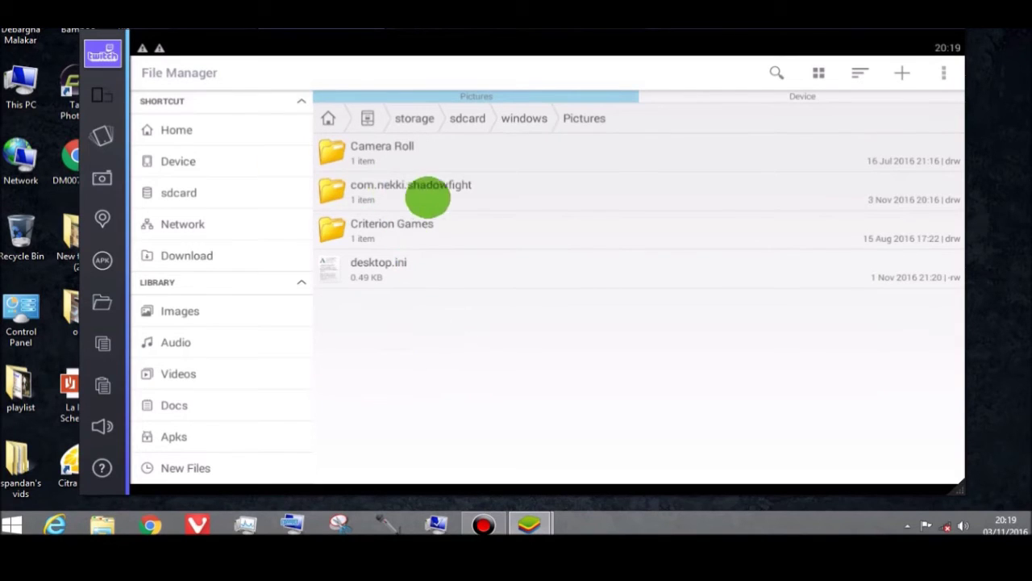
{"action": "left_click", "coordinate": [415, 199]}
{"action": "left_click", "coordinate": [416, 196]}
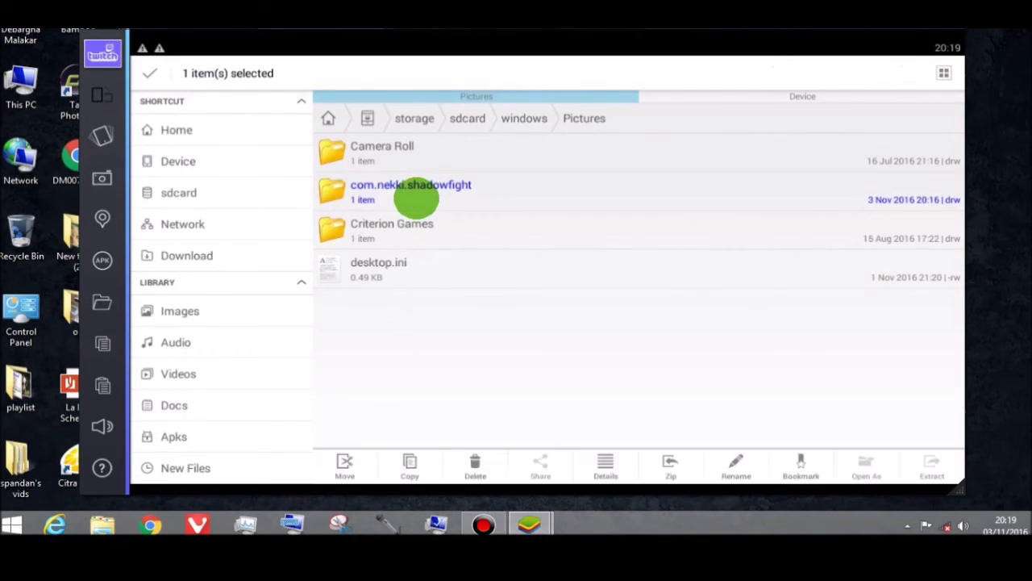
{"action": "left_click", "coordinate": [415, 468]}
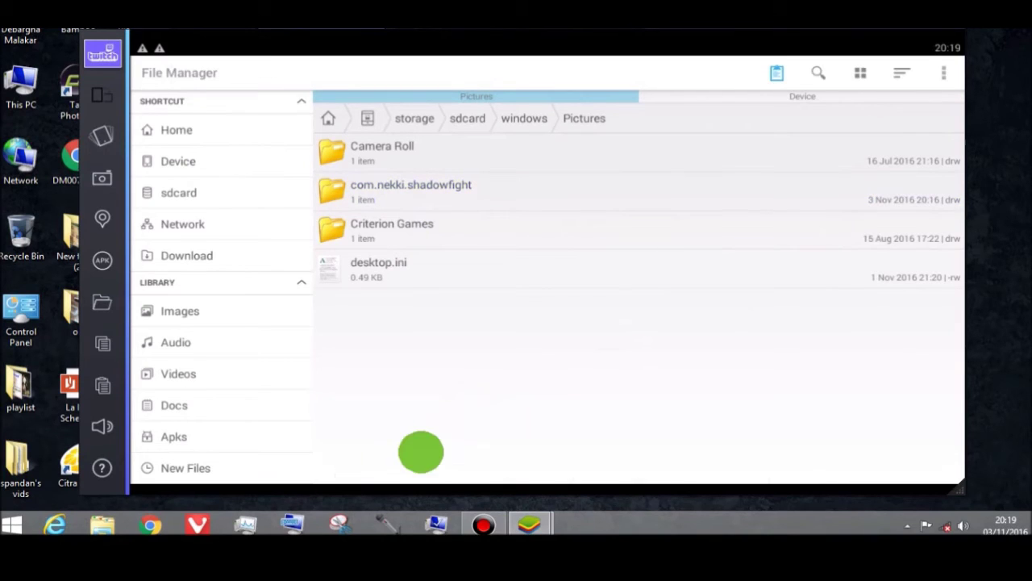
Step: Paste com.nekki.shadowfight into sdcard › Android › obb, then start the APK install dialog
{"action": "left_click", "coordinate": [203, 153]}
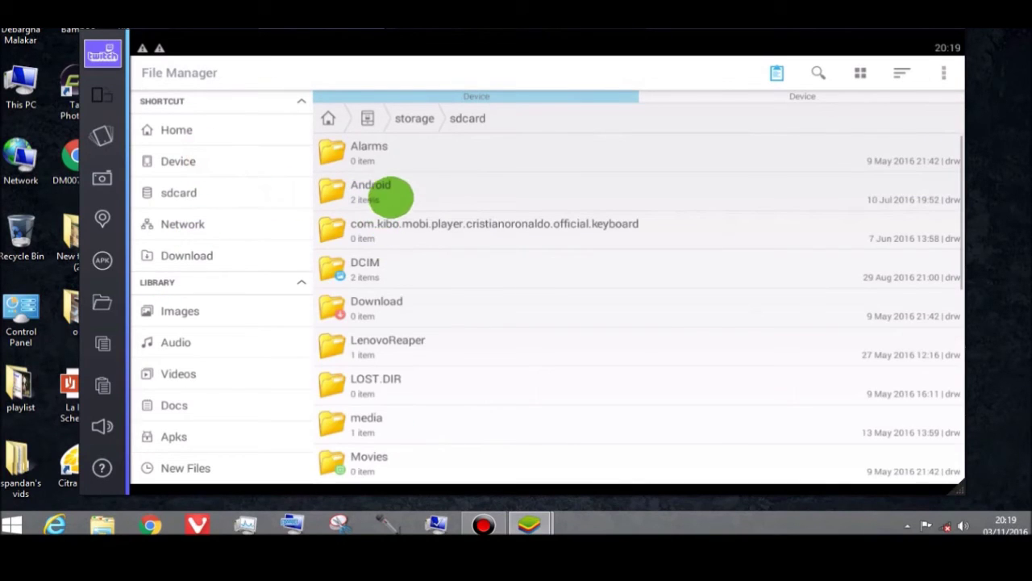
{"action": "left_click", "coordinate": [395, 190]}
{"action": "left_click", "coordinate": [395, 188]}
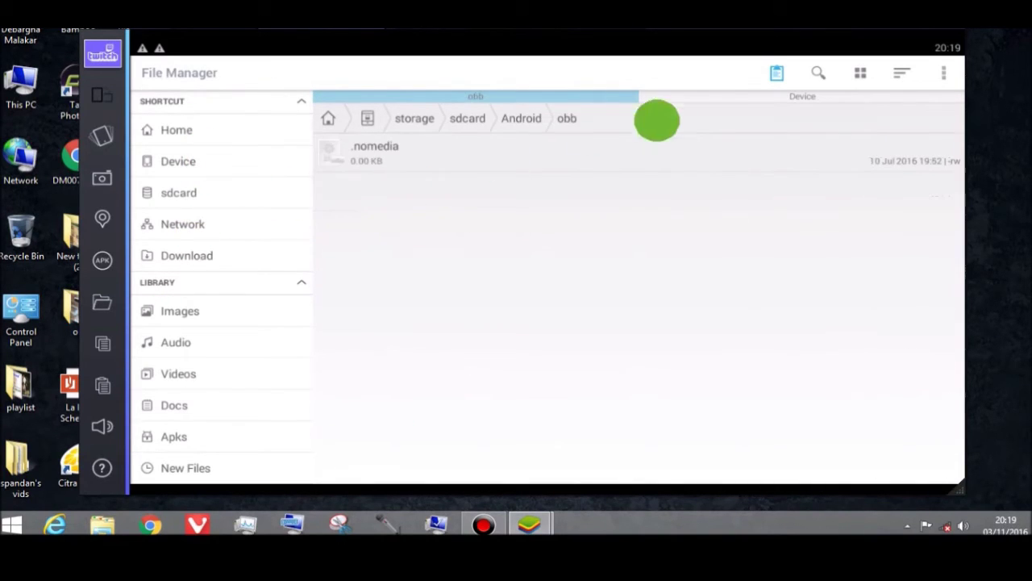
{"action": "left_click", "coordinate": [776, 74]}
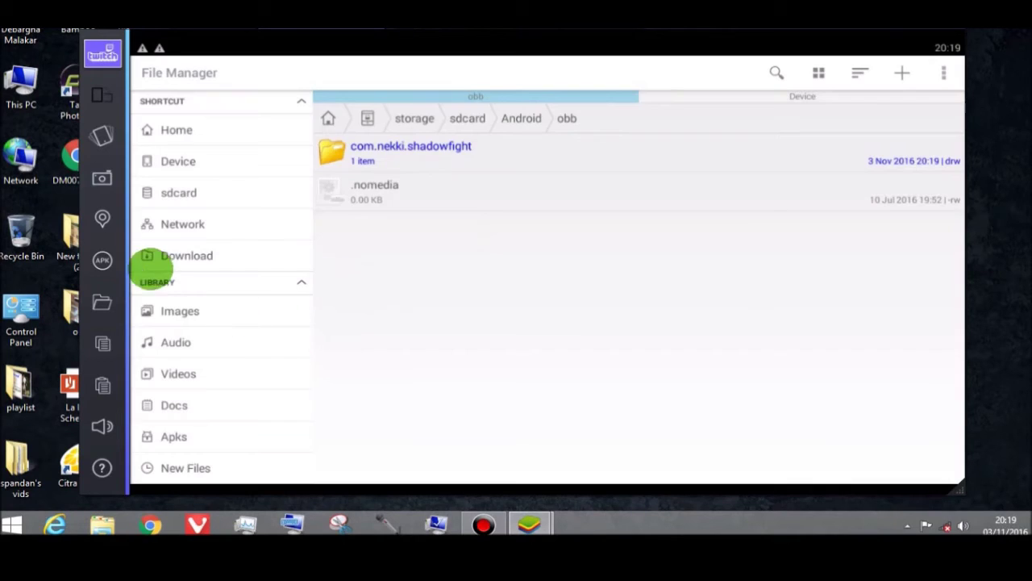
{"action": "left_click", "coordinate": [102, 260]}
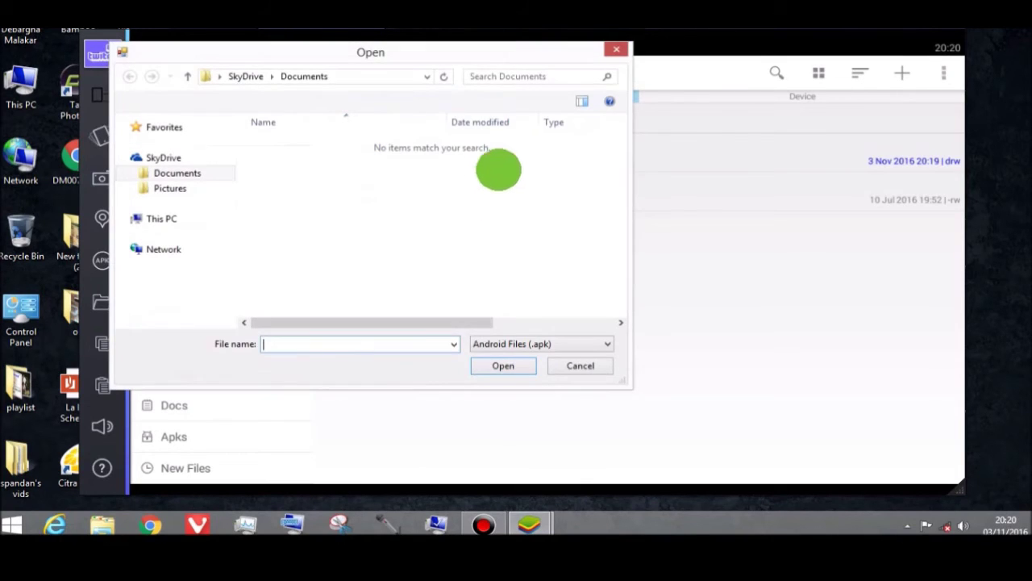
Step: In the Open dialog, browse to New Volume (E:) › GOD OF HELL!!!_
{"action": "left_click", "coordinate": [200, 218]}
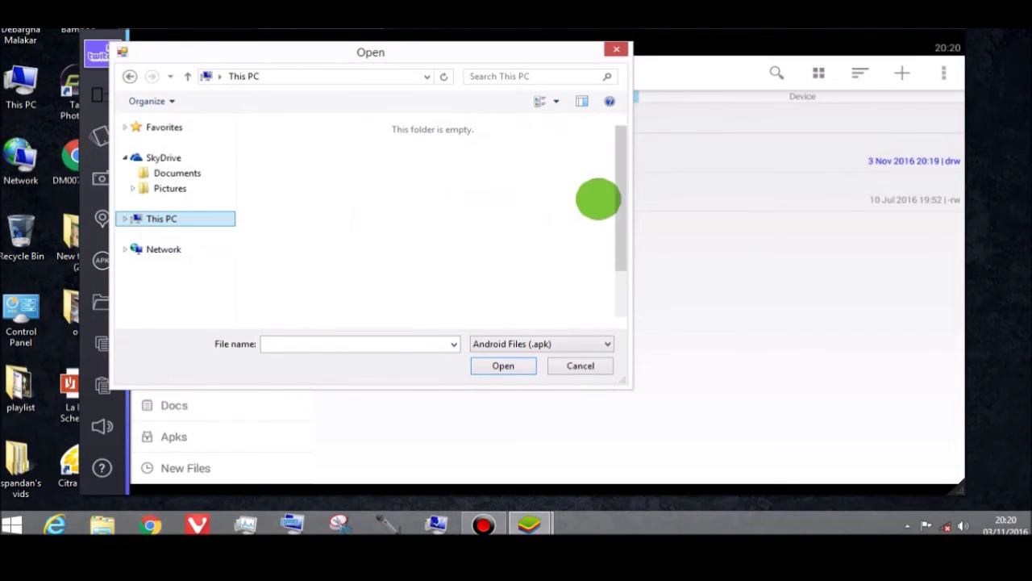
{"action": "left_click_drag", "start_coordinate": [622, 185], "coordinate": [625, 281]}
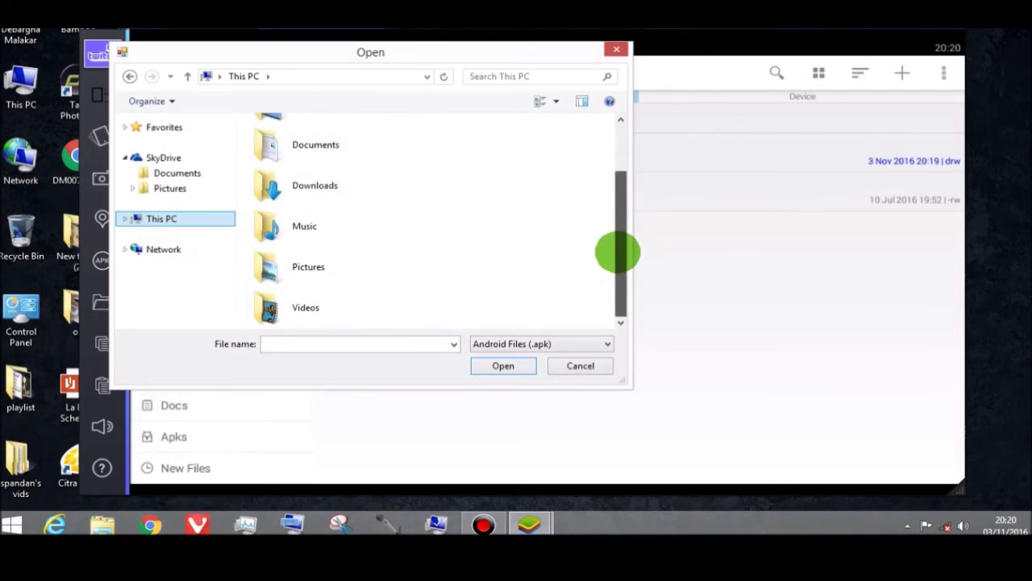
{"action": "left_click_drag", "start_coordinate": [622, 174], "coordinate": [622, 254]}
{"action": "left_click", "coordinate": [404, 230]}
{"action": "double_click", "coordinate": [401, 233]}
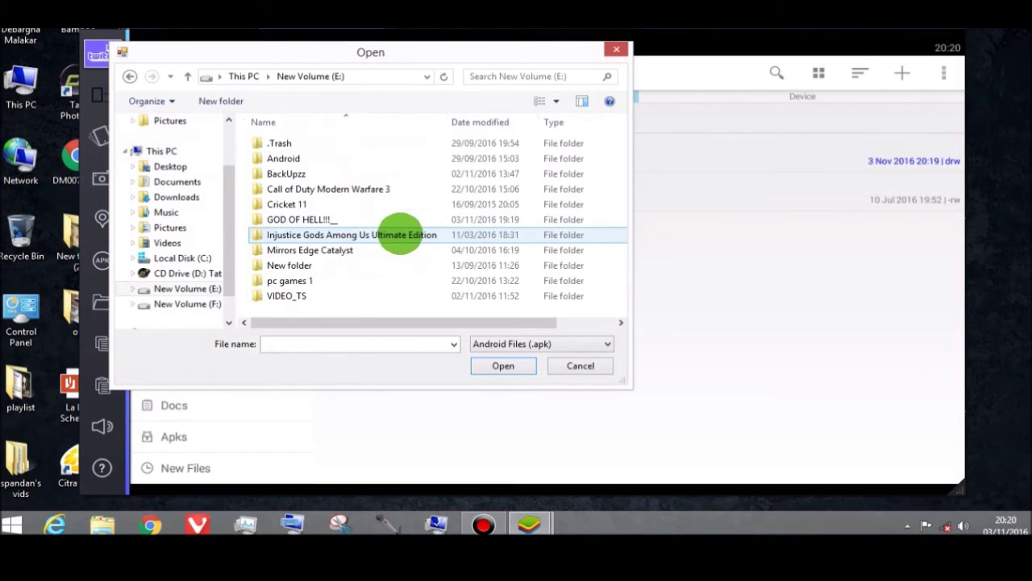
{"action": "double_click", "coordinate": [362, 215]}
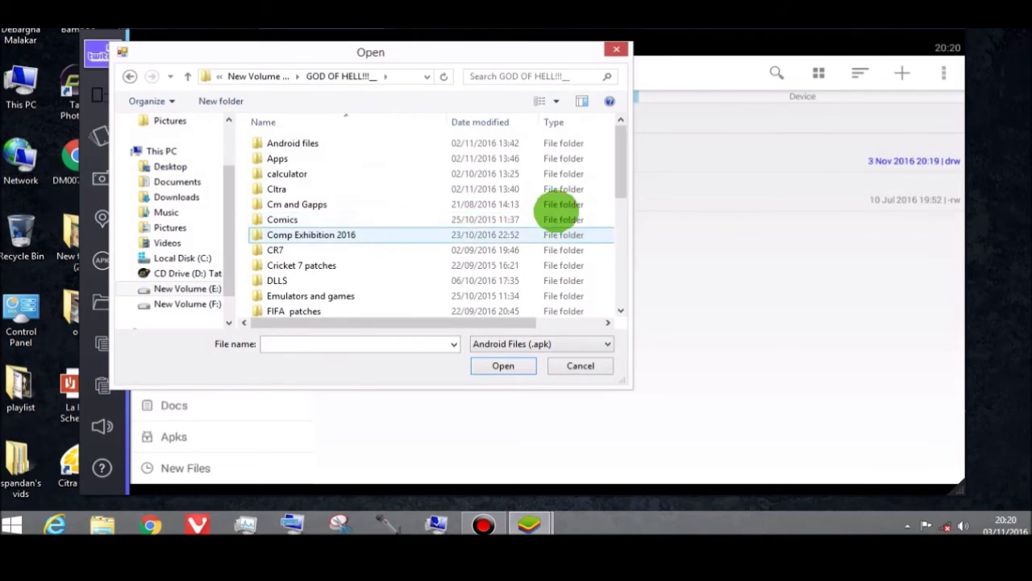
Step: Open Android files › Shadow Fight 2 and install com.nekki.shadowfight-1.9.13-APK4Fun
{"action": "mouse_move", "coordinate": [622, 161]}
{"action": "left_mouse_down"}
{"action": "mouse_move", "coordinate": [618, 231]}
{"action": "mouse_move", "coordinate": [620, 131]}
{"action": "mouse_move", "coordinate": [621, 143]}
{"action": "left_mouse_up"}
{"action": "double_click", "coordinate": [414, 145]}
{"action": "left_click", "coordinate": [393, 199]}
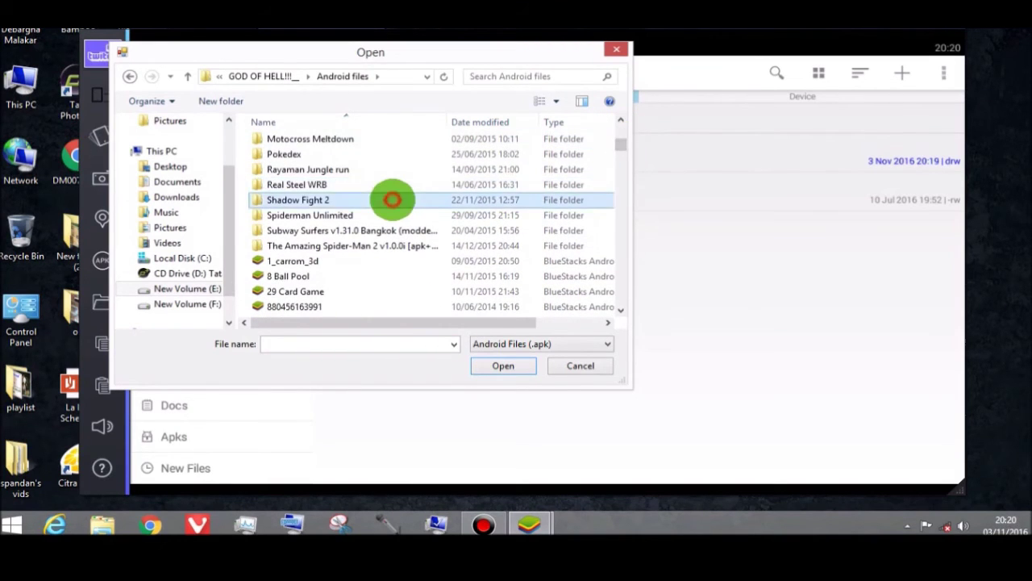
{"action": "double_click", "coordinate": [393, 200]}
{"action": "left_click", "coordinate": [353, 159]}
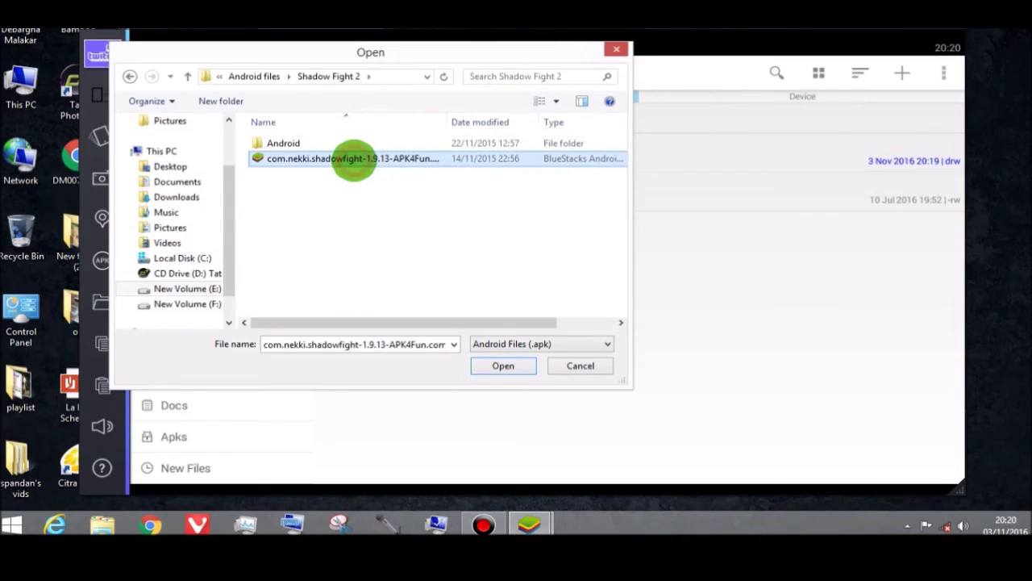
{"action": "double_click", "coordinate": [353, 158]}
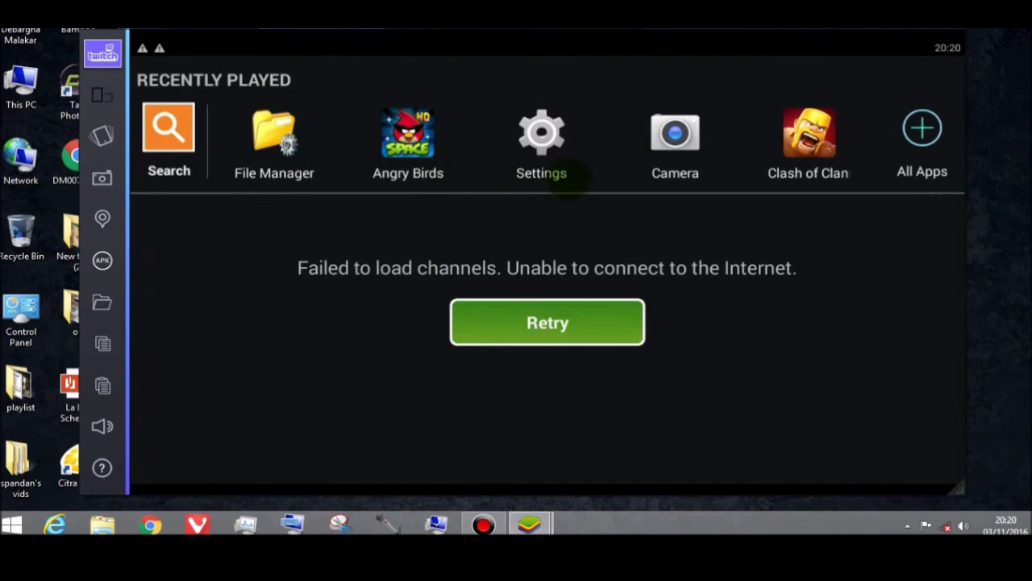
Step: Launch Shadow Fight 2 from the All Apps list
{"action": "left_click", "coordinate": [921, 137]}
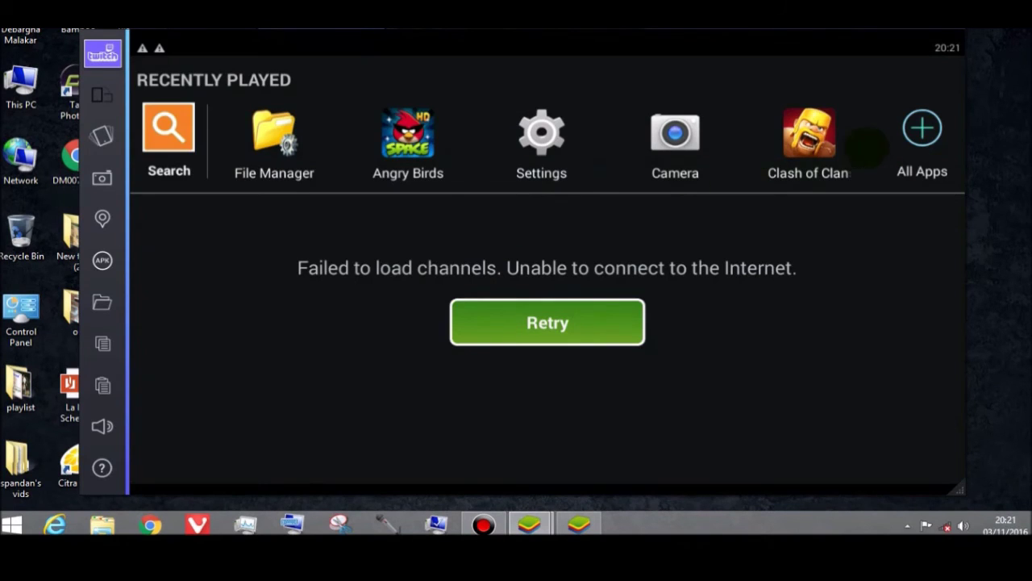
{"action": "left_click", "coordinate": [921, 129]}
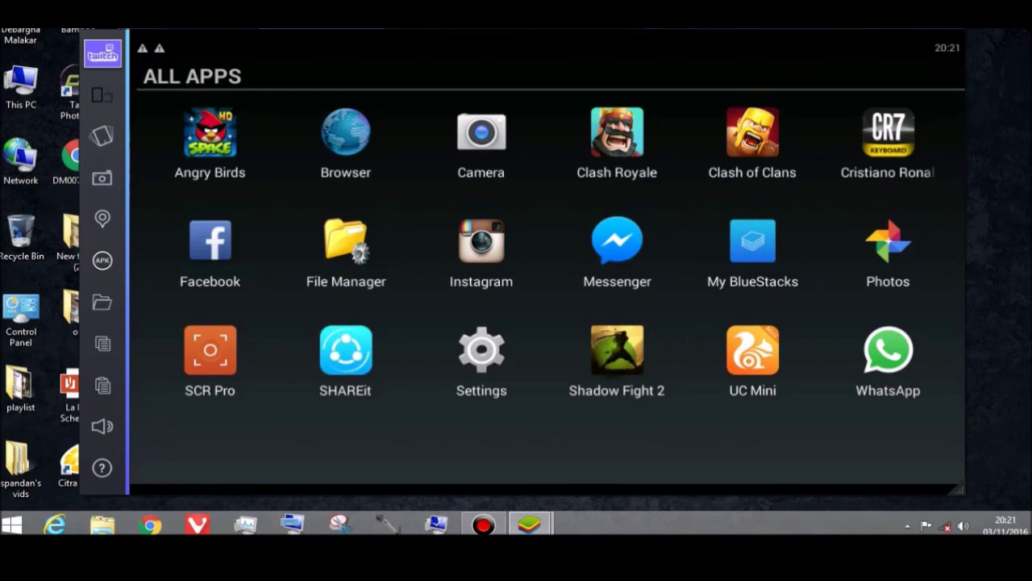
{"action": "left_click", "coordinate": [617, 352]}
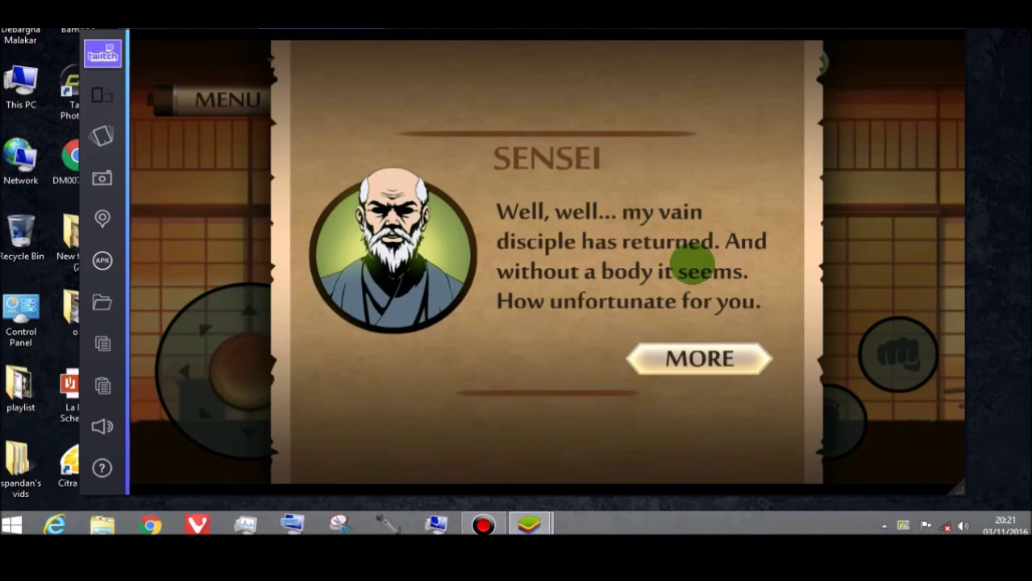
Step: Dismiss the Sensei's message and practise walking, punching, kicking and jump-kicking
{"action": "left_click", "coordinate": [700, 358]}
{"action": "left_click", "coordinate": [695, 358]}
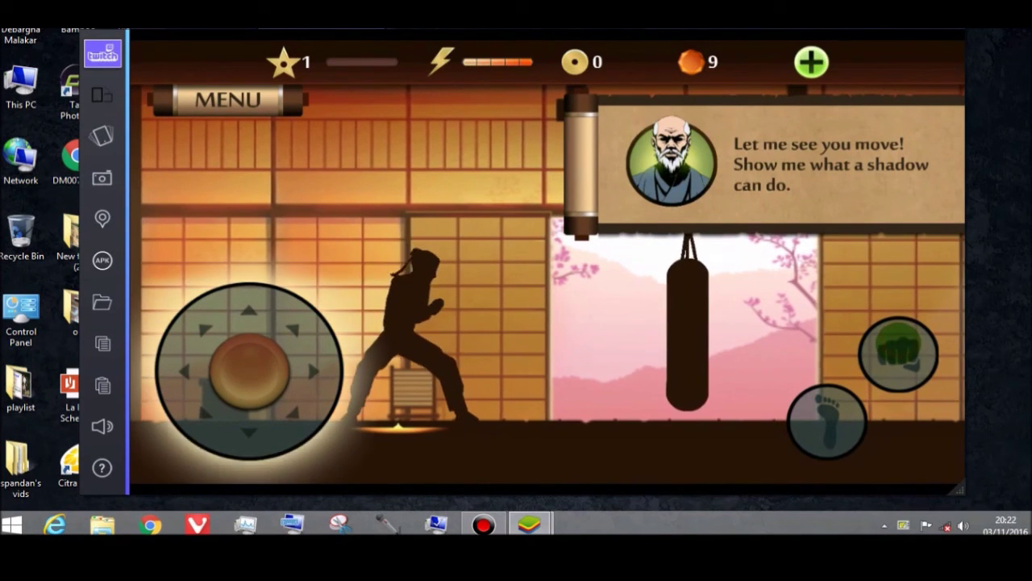
{"action": "mouse_move", "coordinate": [249, 365]}
{"action": "left_mouse_down"}
{"action": "mouse_move", "coordinate": [358, 361]}
{"action": "mouse_move", "coordinate": [354, 369]}
{"action": "left_mouse_up"}
{"action": "left_click", "coordinate": [841, 341]}
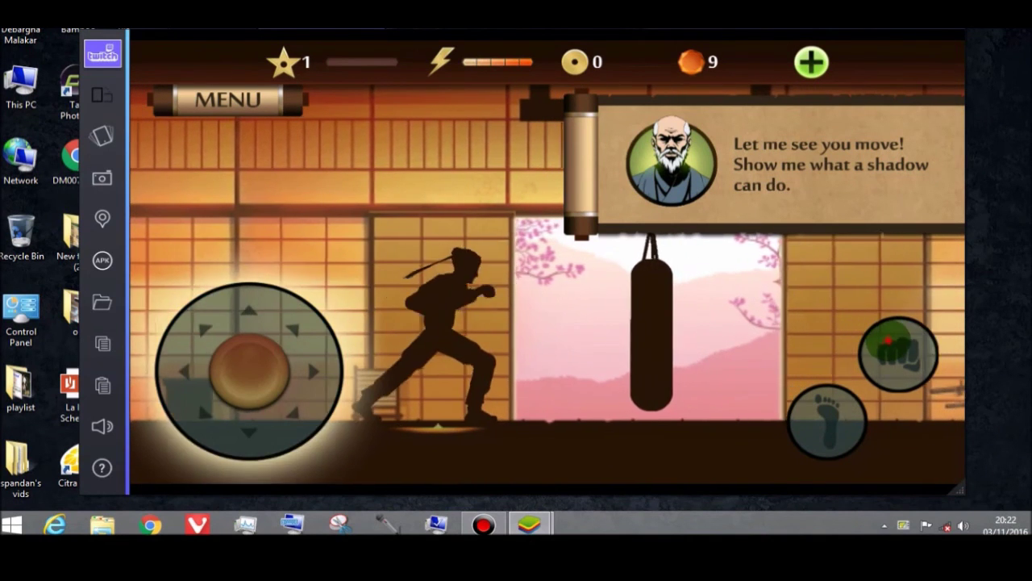
{"action": "left_click", "coordinate": [809, 424]}
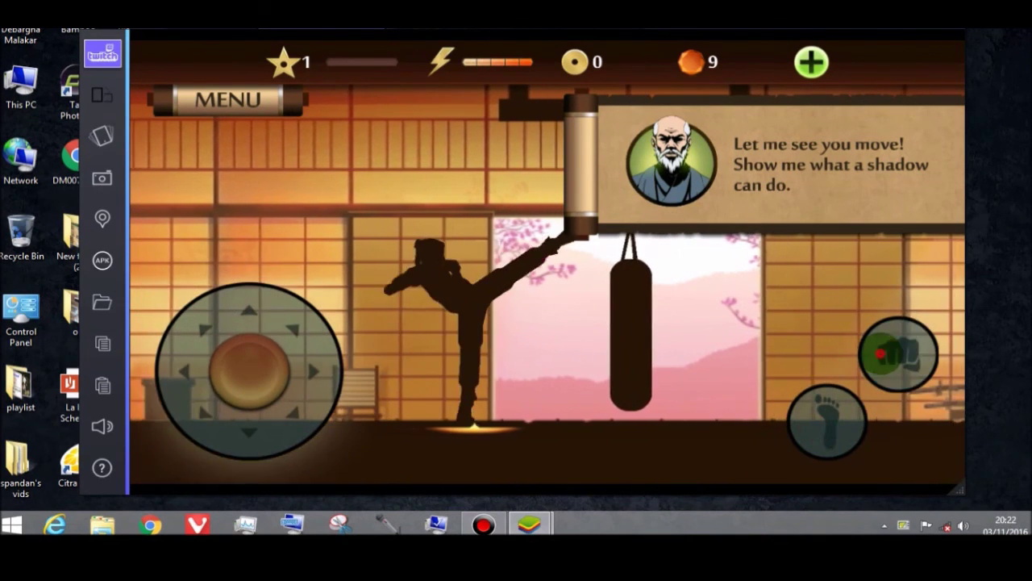
{"action": "left_click", "coordinate": [322, 353]}
{"action": "mouse_move", "coordinate": [322, 352]}
{"action": "left_mouse_down"}
{"action": "mouse_move", "coordinate": [292, 295]}
{"action": "mouse_move", "coordinate": [318, 424]}
{"action": "mouse_move", "coordinate": [362, 285]}
{"action": "mouse_move", "coordinate": [379, 183]}
{"action": "mouse_move", "coordinate": [444, 189]}
{"action": "left_mouse_up"}
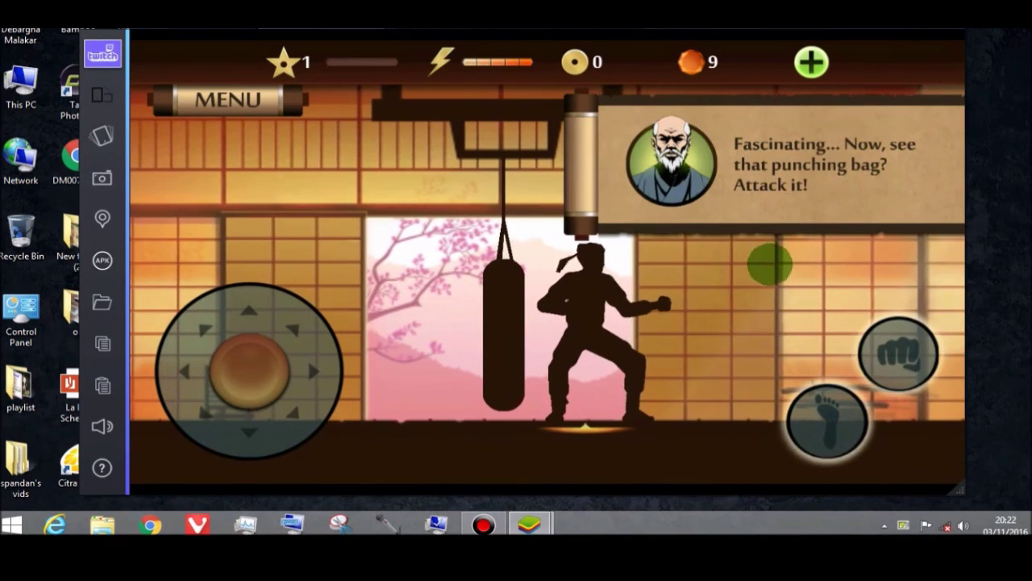
Step: Punch and kick the punching bag, then start the first fight
{"action": "left_click", "coordinate": [901, 339]}
{"action": "left_click", "coordinate": [822, 424]}
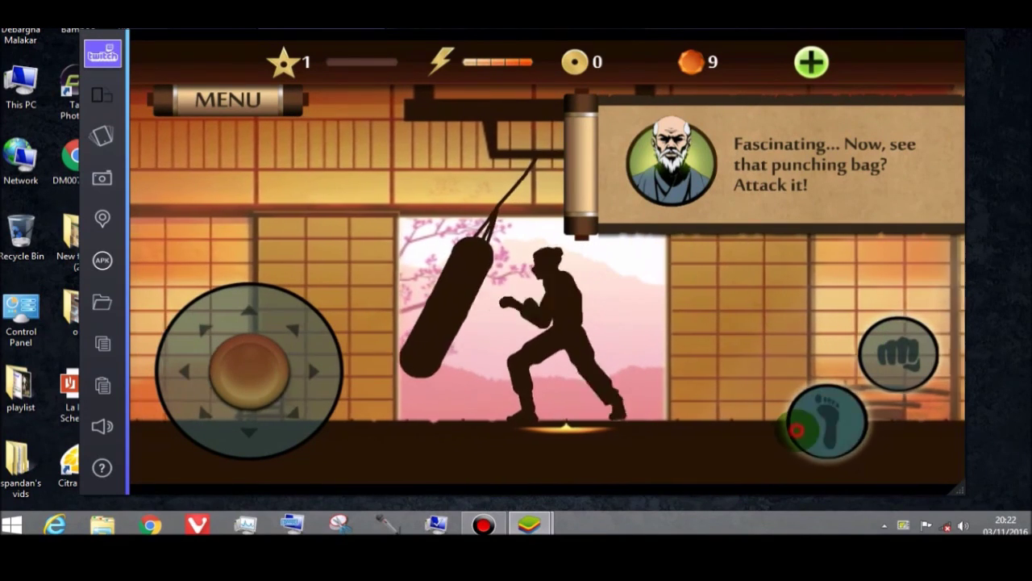
{"action": "left_click", "coordinate": [797, 430]}
{"action": "left_click", "coordinate": [879, 342]}
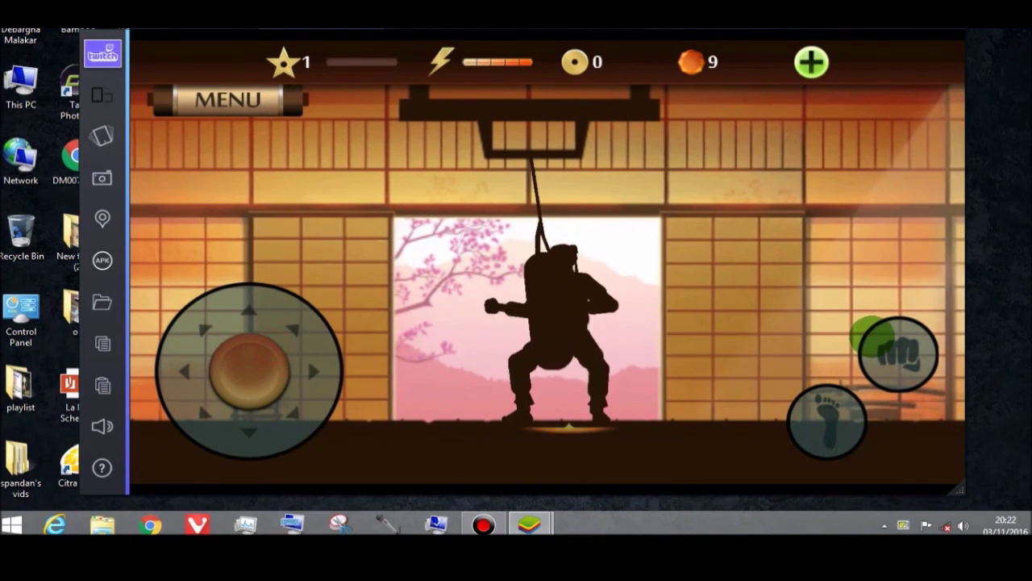
{"action": "left_click", "coordinate": [691, 358]}
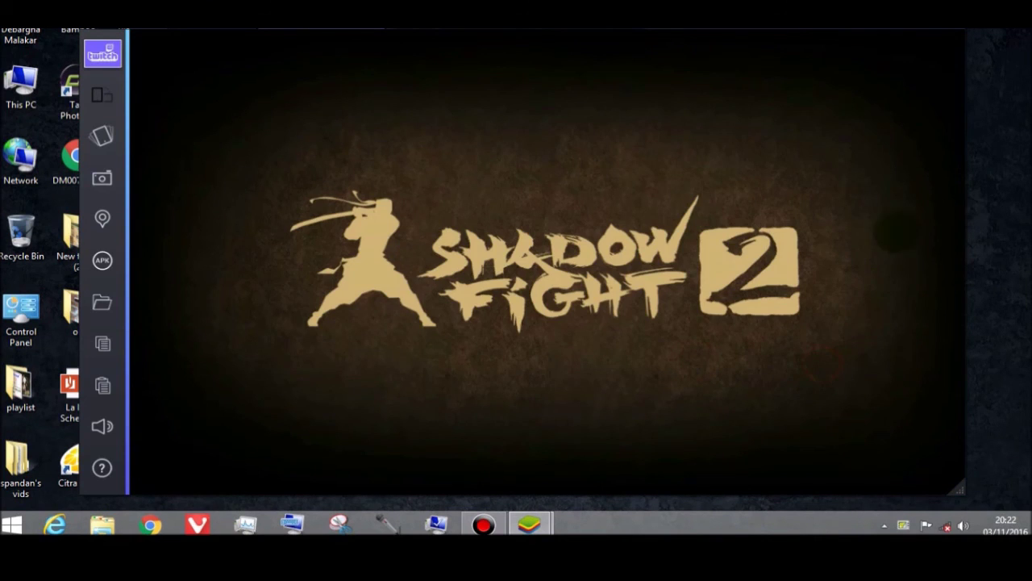